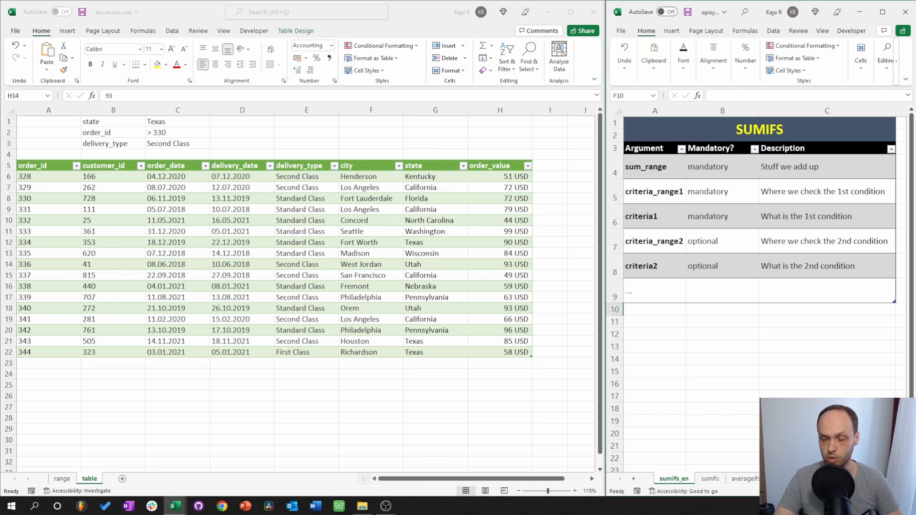
Switch to the exercises workbook and open its range sheet.
{"action": "left_click", "coordinate": [715, 134]}
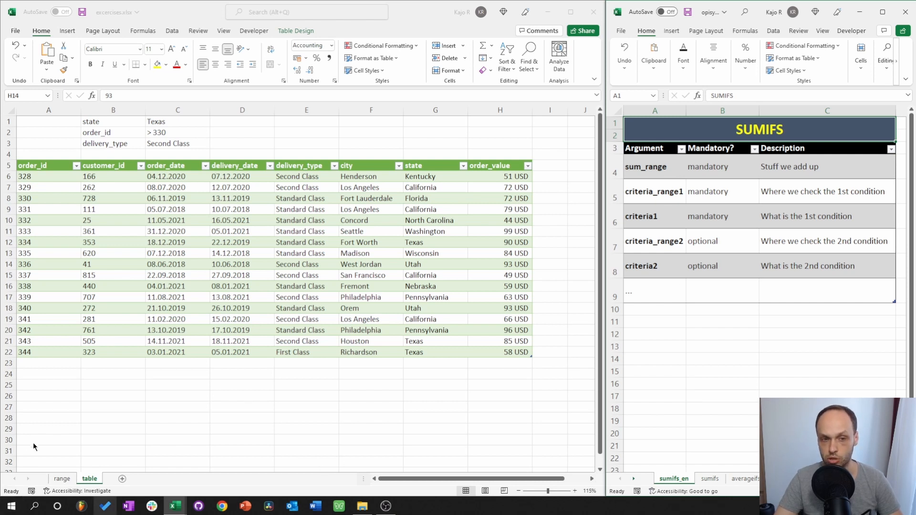
{"action": "left_click", "coordinate": [66, 480]}
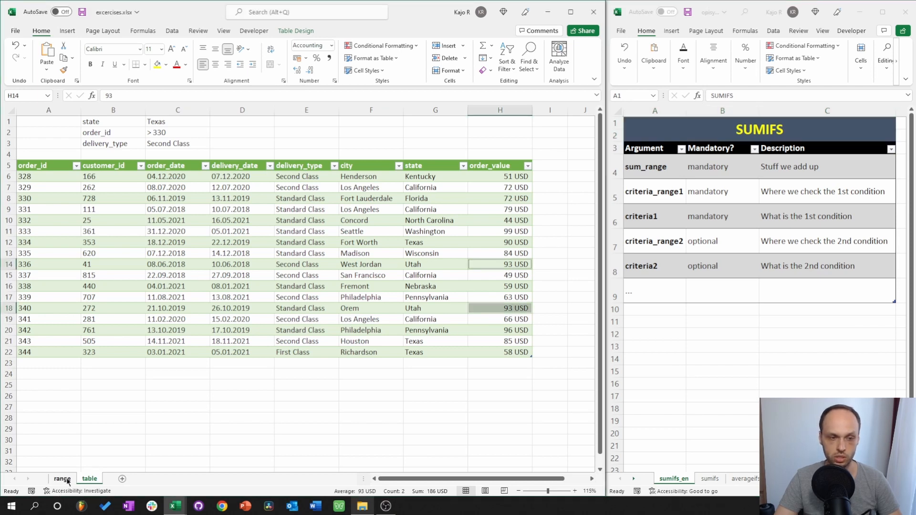
{"action": "left_click", "coordinate": [65, 479]}
{"action": "left_click", "coordinate": [240, 395]}
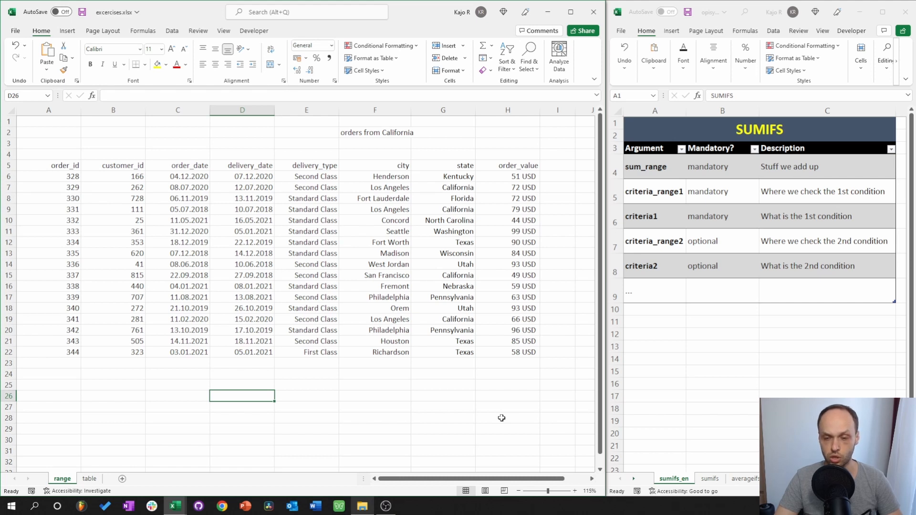
{"action": "left_click", "coordinate": [522, 178], "text": "ctrl"}
{"action": "left_click", "coordinate": [514, 223], "text": "ctrl"}
{"action": "left_click", "coordinate": [520, 274], "text": "ctrl"}
{"action": "left_click", "coordinate": [518, 296], "text": "ctrl"}
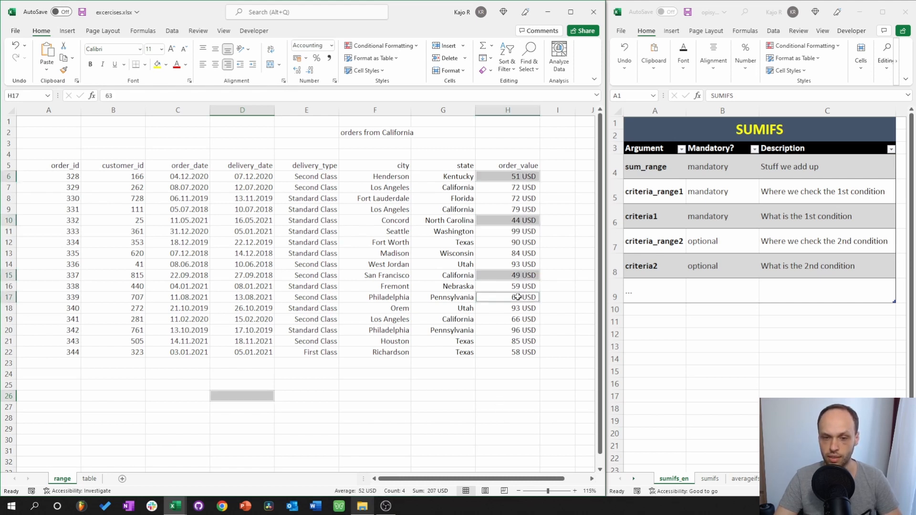
{"action": "left_click", "coordinate": [535, 362]}
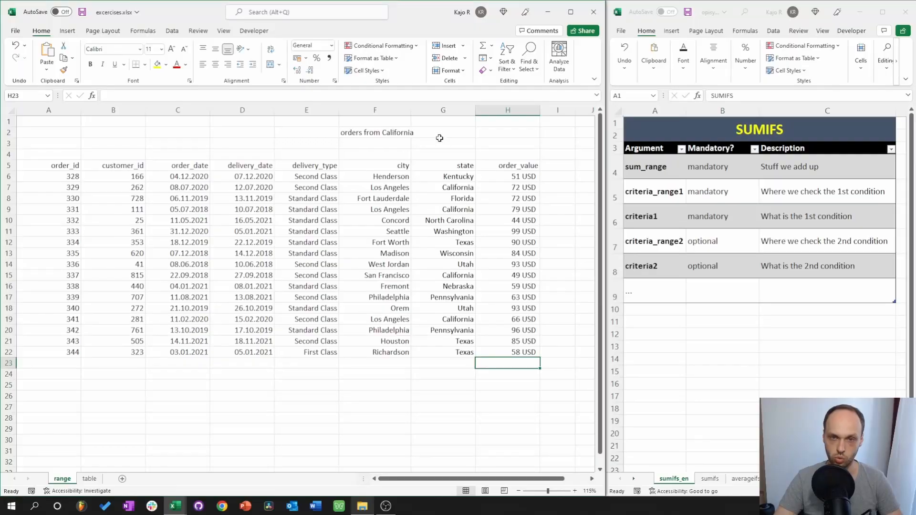
Start a SUMIFS formula in G2, next to the orders from California label, with the order values H6:H22 as the sum range.
{"action": "left_click", "coordinate": [439, 136]}
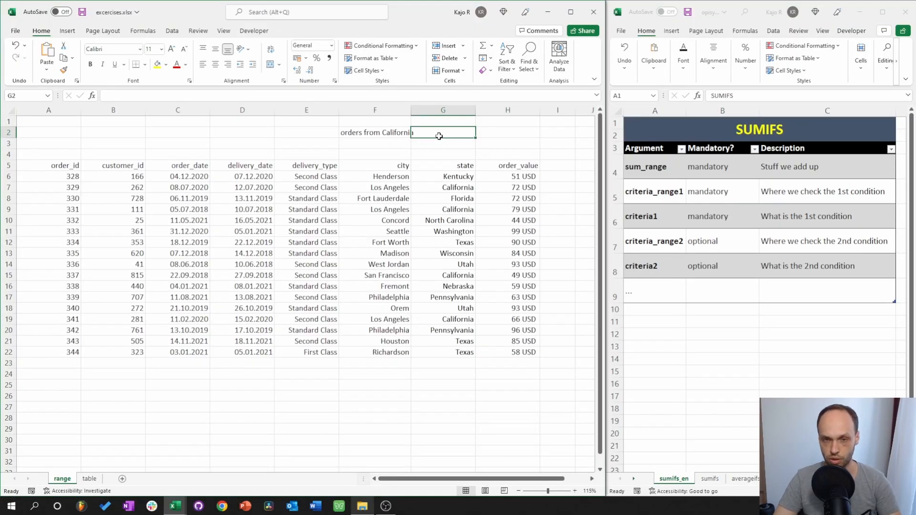
{"action": "type", "text": "="}
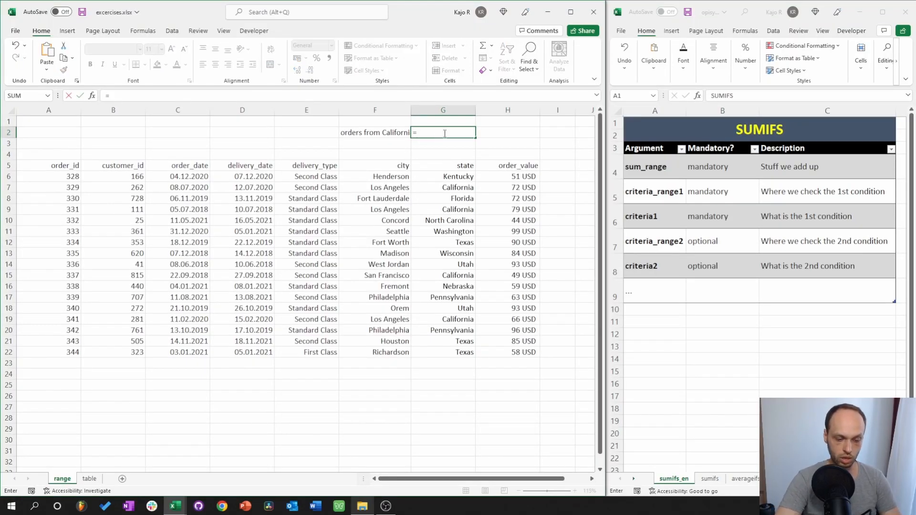
{"action": "type", "text": "sum"}
{"action": "key", "text": "Down"}
{"action": "key", "text": "Down"}
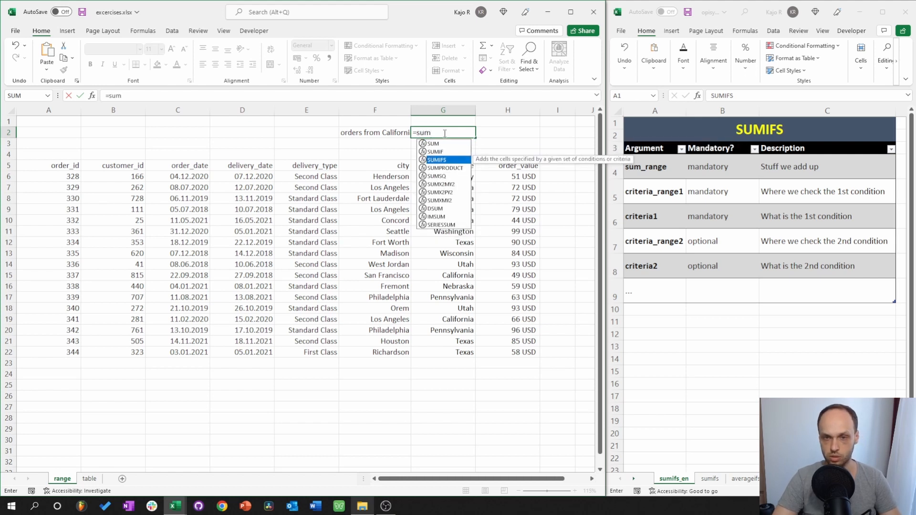
{"action": "key", "text": "Tab"}
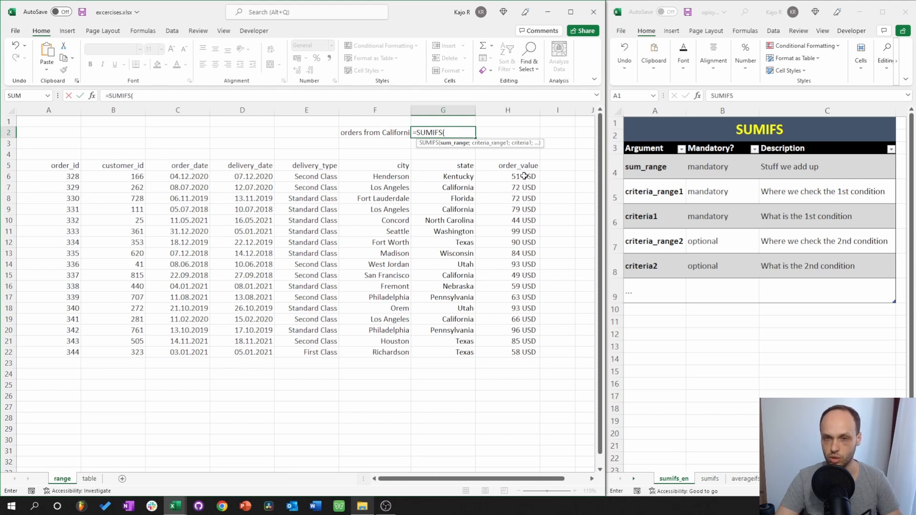
{"action": "left_click_drag", "start_coordinate": [525, 177], "coordinate": [521, 347]}
{"action": "type", "text": ";"}
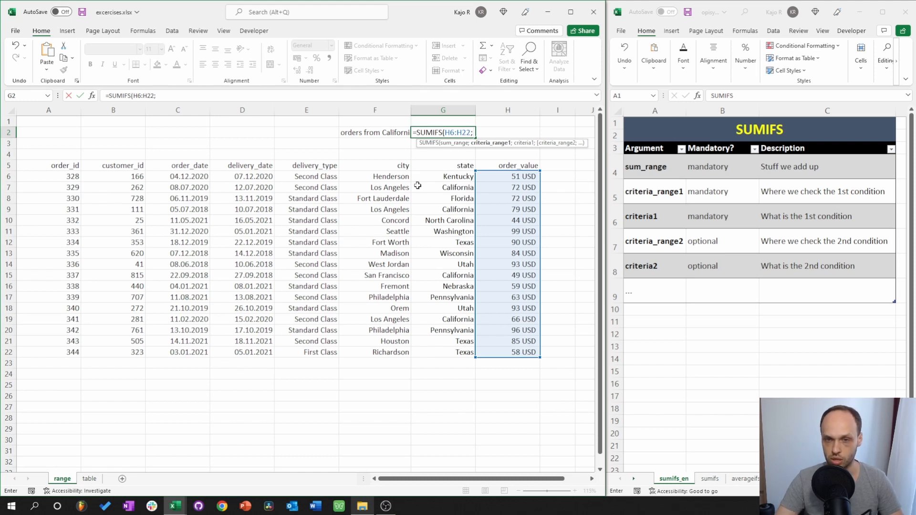
Complete the SUMIFS formula in G2 with the state cells G6:G22 as the criteria range and "California" as the criterion.
{"action": "left_click_drag", "start_coordinate": [454, 174], "coordinate": [434, 354]}
{"action": "type", "text": ";"}
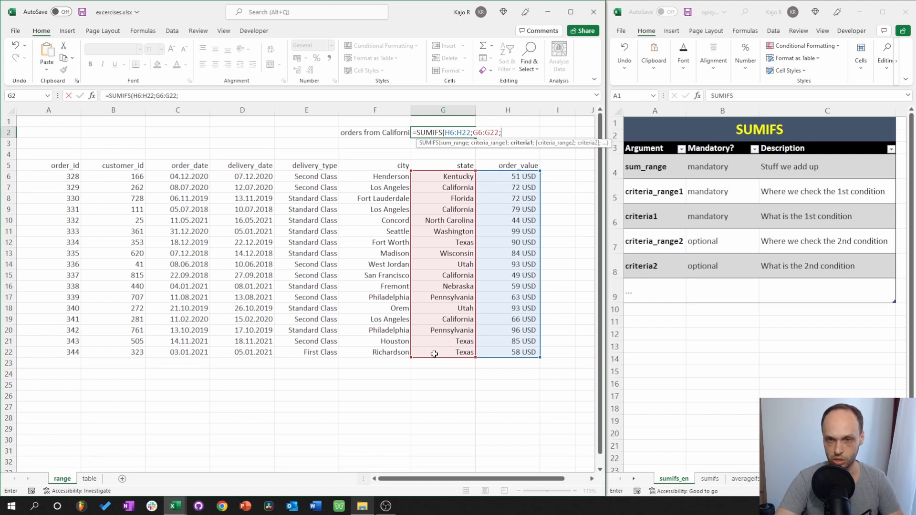
{"action": "type", "text": "\"California\""}
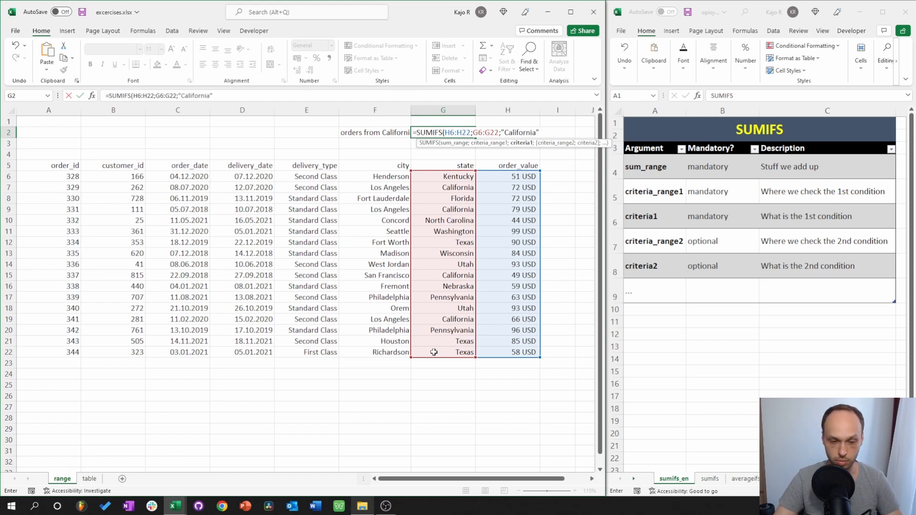
{"action": "type", "text": ")"}
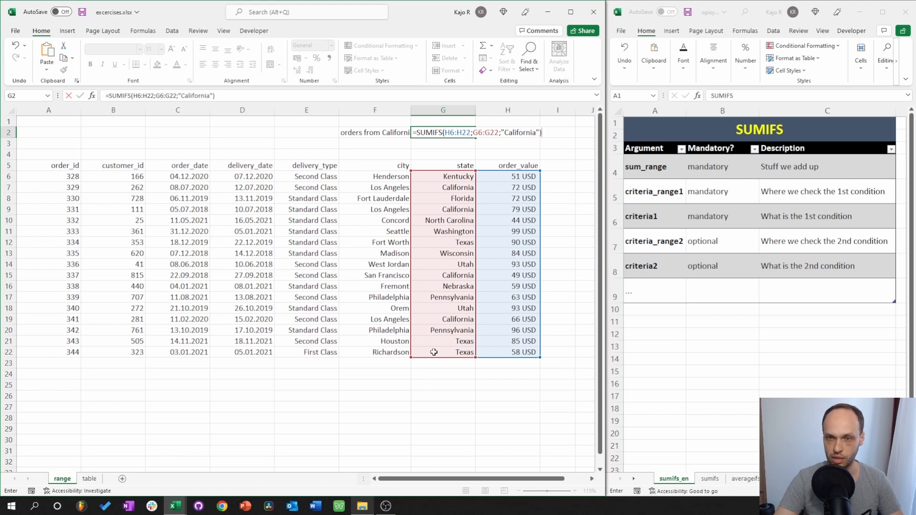
{"action": "key", "text": "Return"}
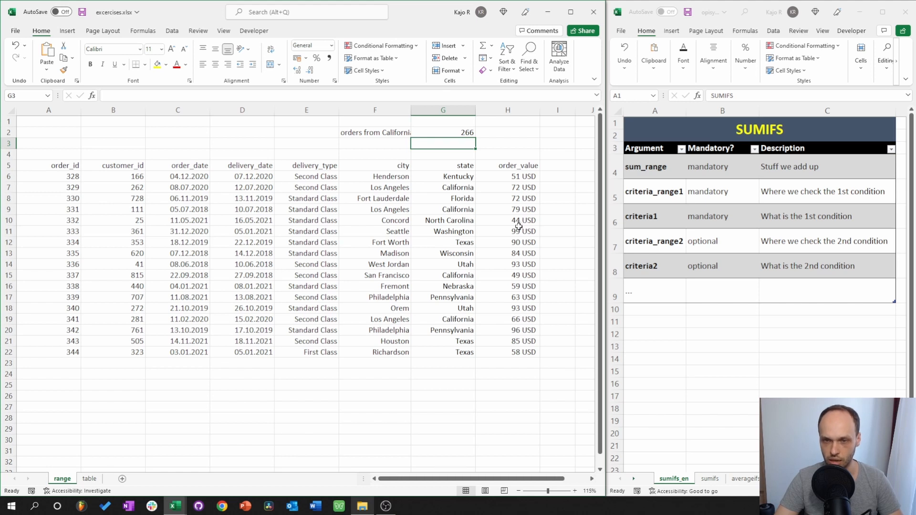
Check the sum of the California order values in H7, H9, H15 and H19, and return to the formula in G2.
{"action": "left_click", "coordinate": [523, 189]}
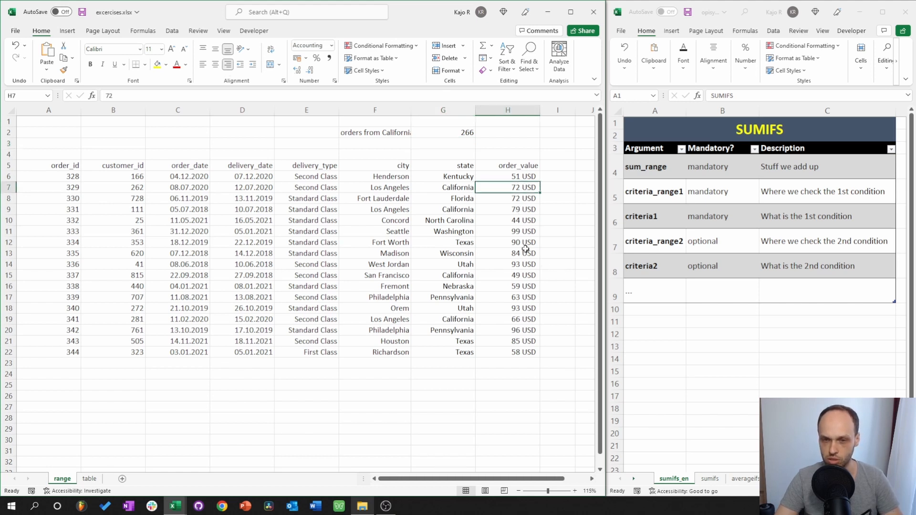
{"action": "left_click", "coordinate": [512, 213], "text": "ctrl"}
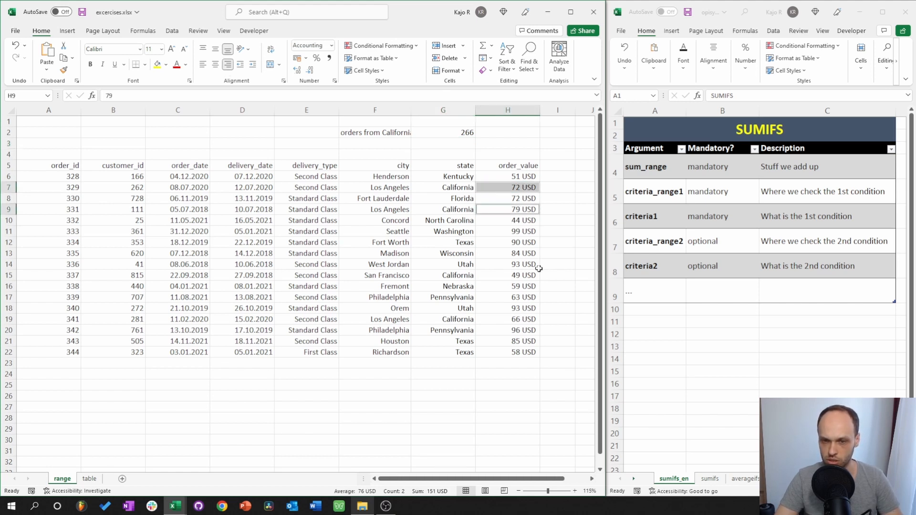
{"action": "left_click", "coordinate": [527, 277], "text": "ctrl"}
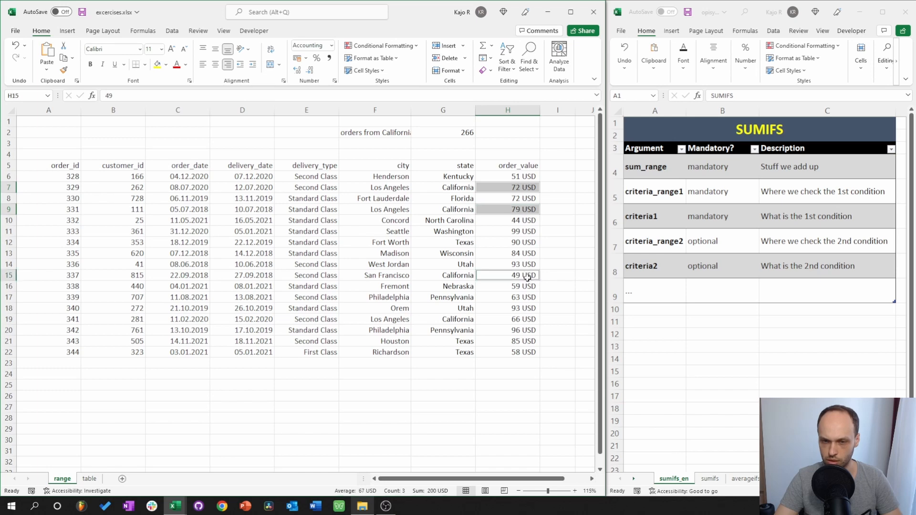
{"action": "left_click", "coordinate": [525, 319], "text": "ctrl"}
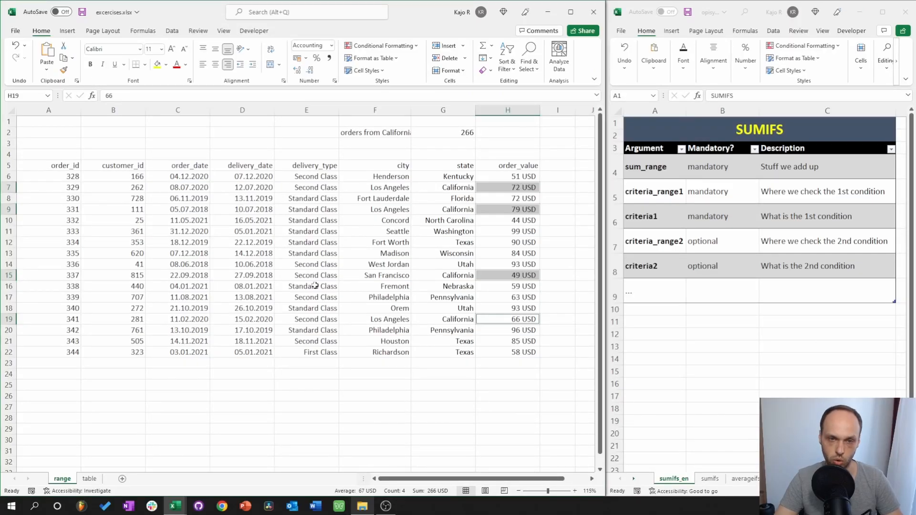
{"action": "left_click", "coordinate": [329, 156]}
{"action": "left_click", "coordinate": [446, 133]}
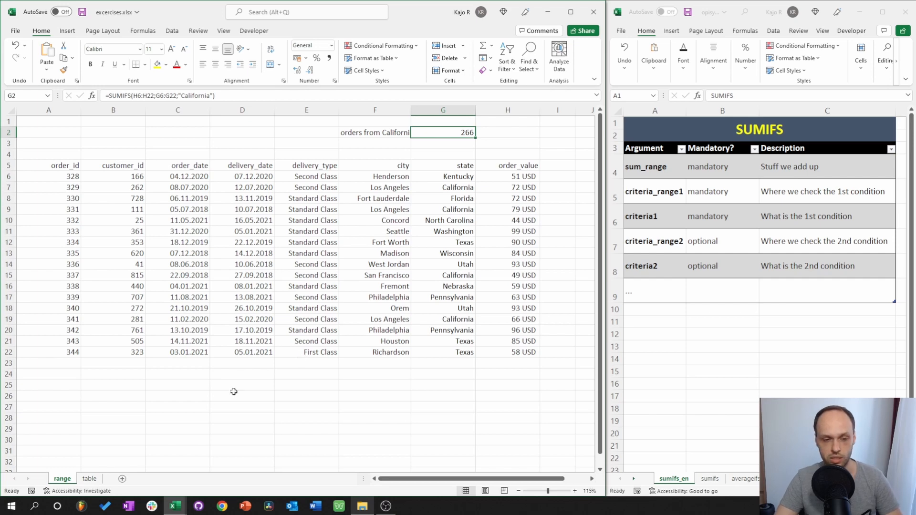
Switch to the table sheet containing the orders table.
{"action": "left_click", "coordinate": [90, 479]}
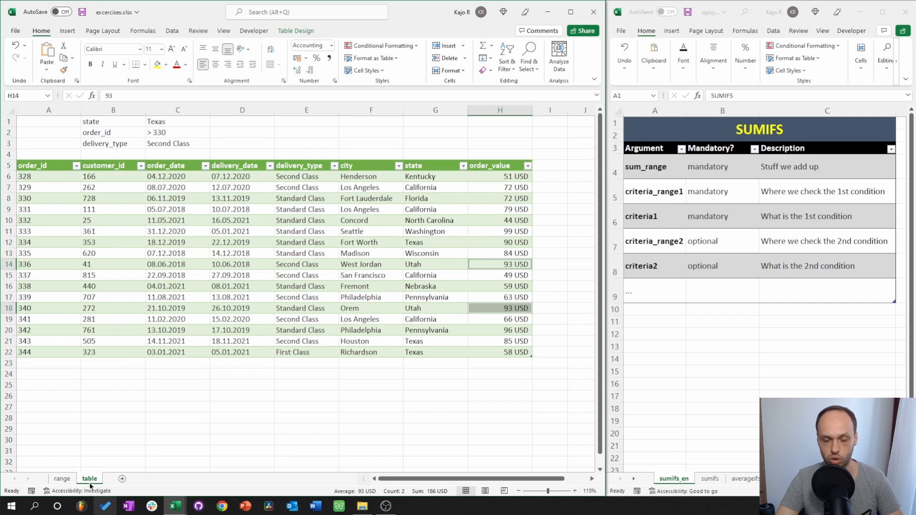
{"action": "left_click", "coordinate": [222, 392]}
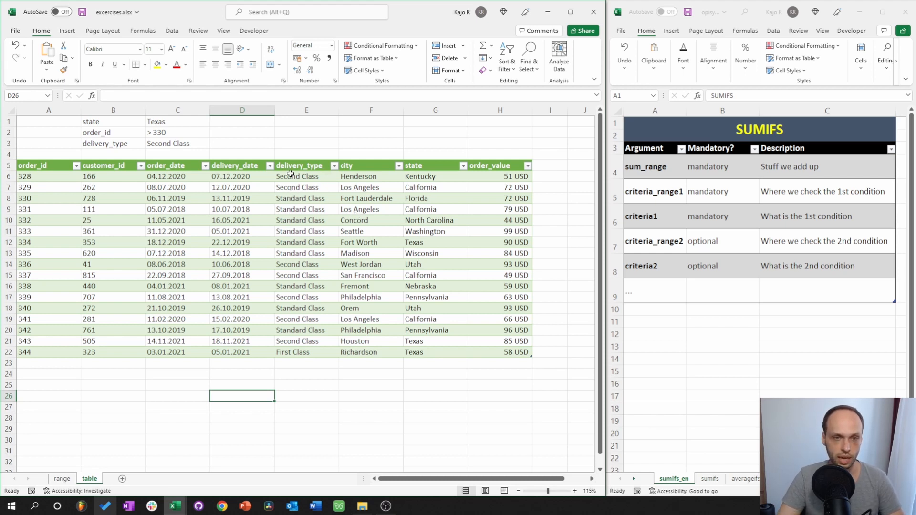
{"action": "left_click", "coordinate": [291, 133]}
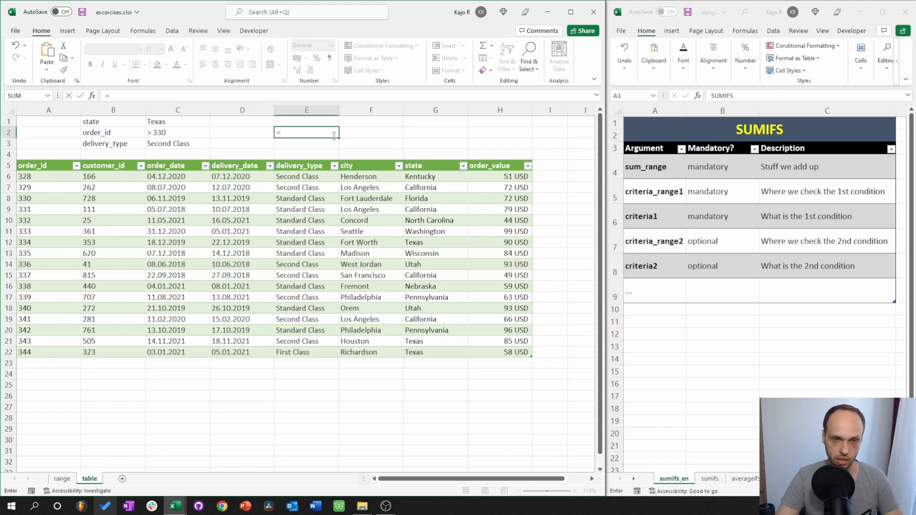
{"action": "key", "text": "Escape"}
Start a SUMIFS formula in D2 with the orders[order_value] column as the sum range.
{"action": "left_click", "coordinate": [239, 134]}
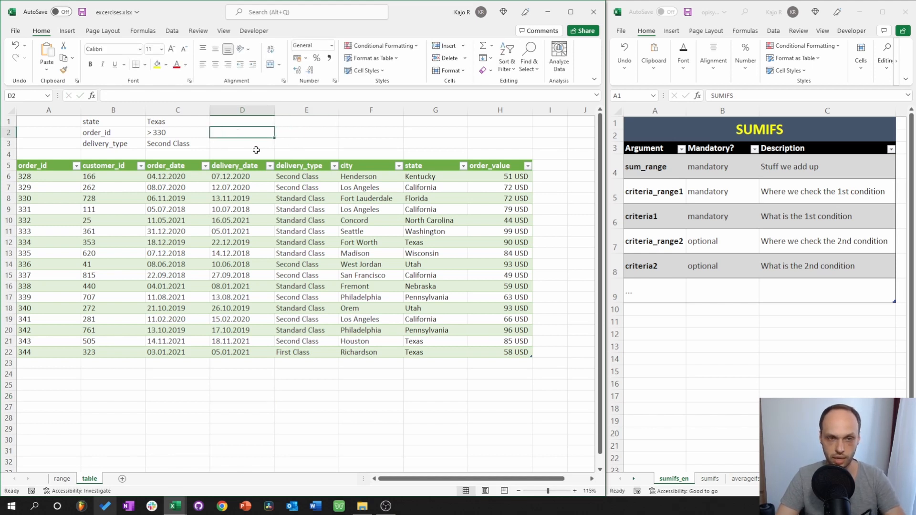
{"action": "type", "text": "=sum"}
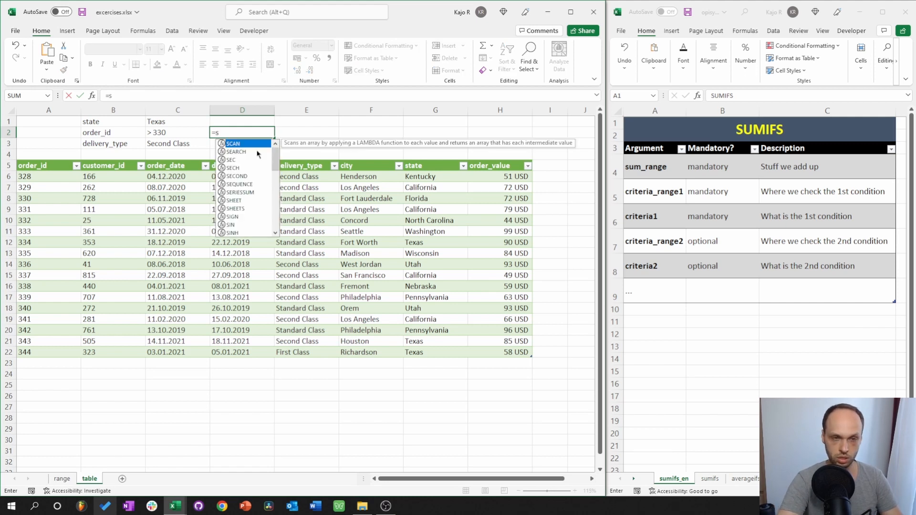
{"action": "key", "text": "Down"}
{"action": "key", "text": "Down"}
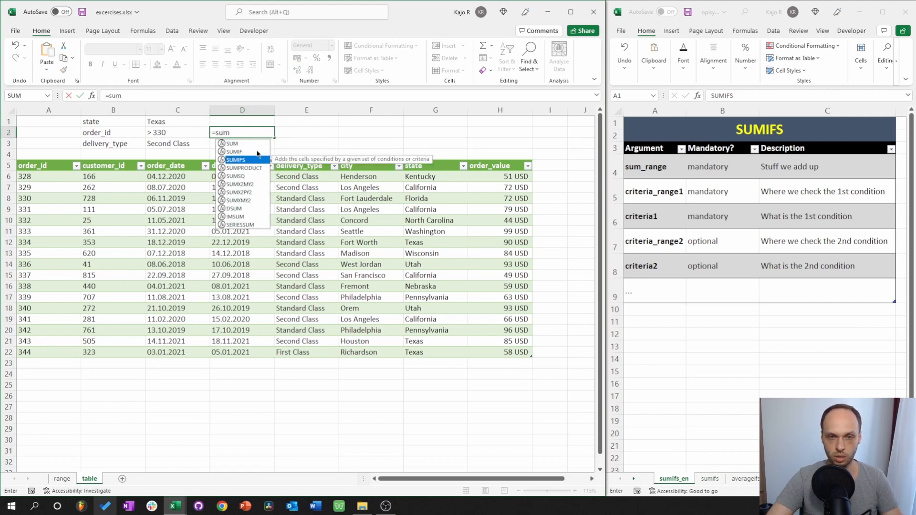
{"action": "key", "text": "Tab"}
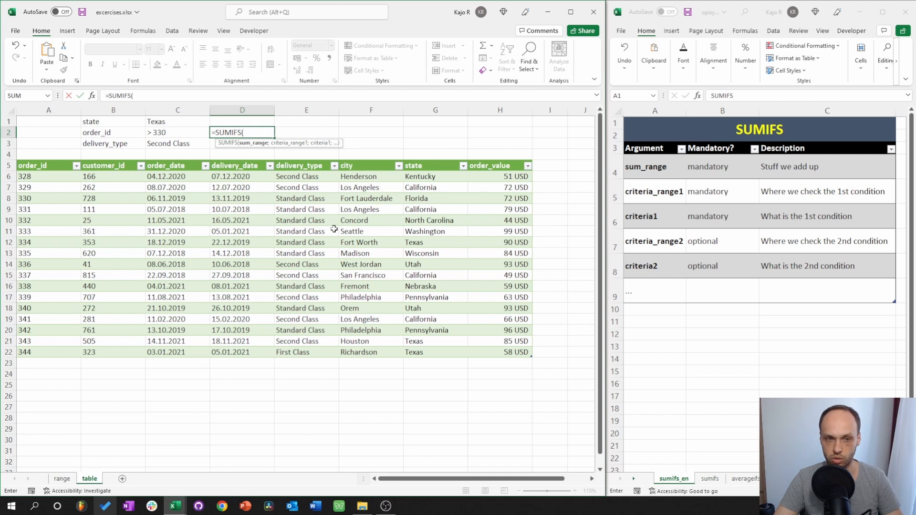
{"action": "left_click_drag", "start_coordinate": [495, 178], "coordinate": [495, 348]}
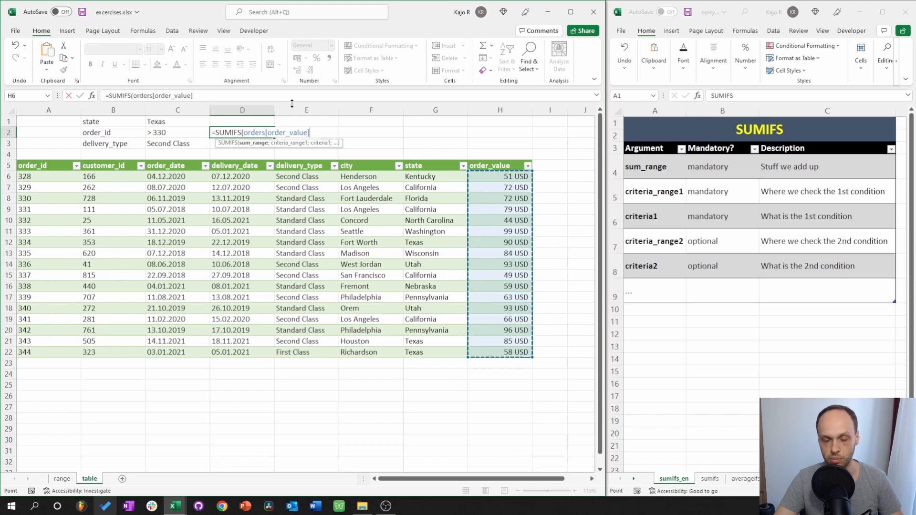
{"action": "type", "text": ";"}
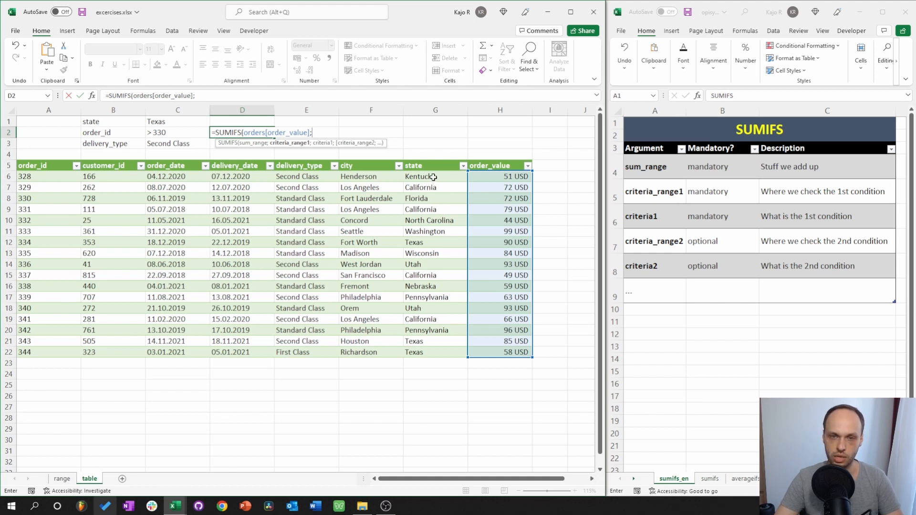
Add the first condition to the SUMIFS formula, matching orders[state] against the state in C1.
{"action": "left_click_drag", "start_coordinate": [433, 177], "coordinate": [435, 352]}
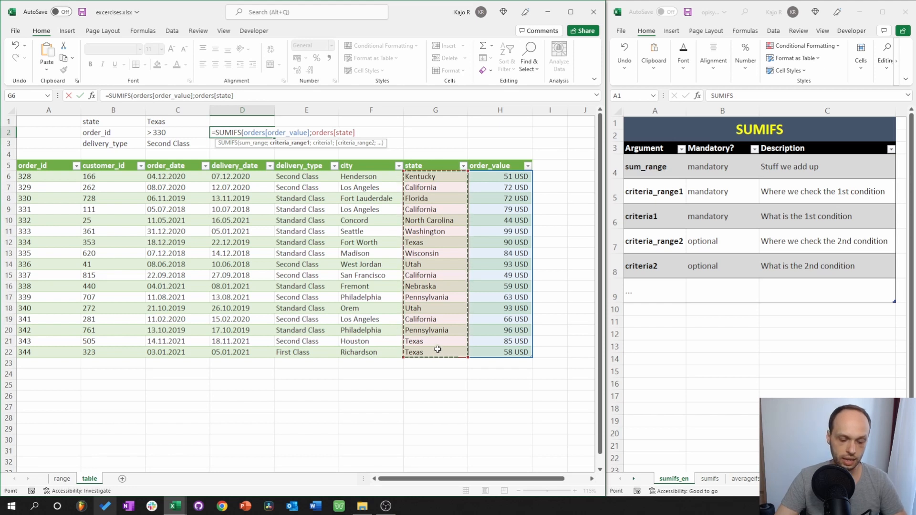
{"action": "type", "text": ";"}
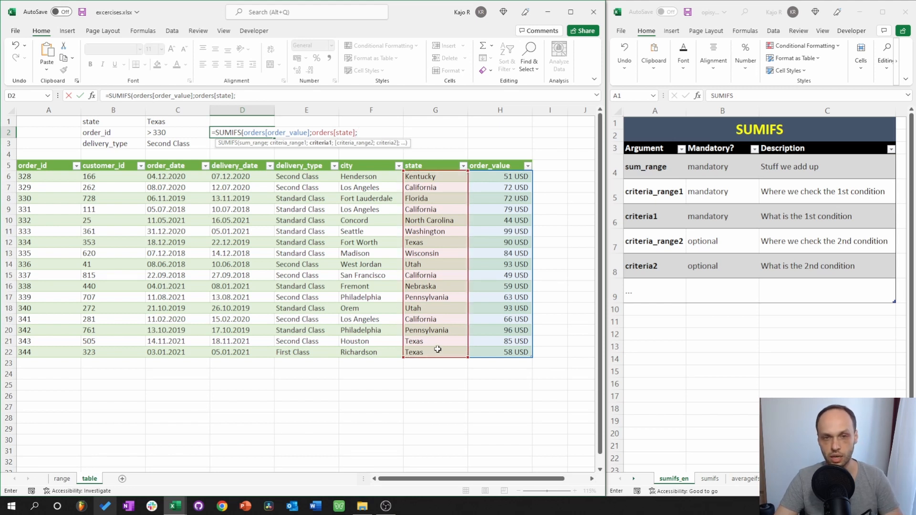
{"action": "left_click", "coordinate": [172, 121]}
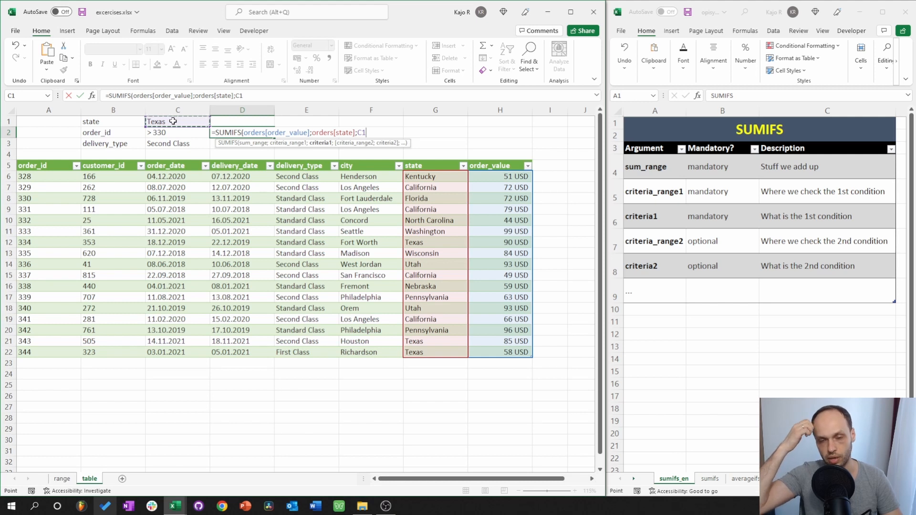
{"action": "type", "text": ";"}
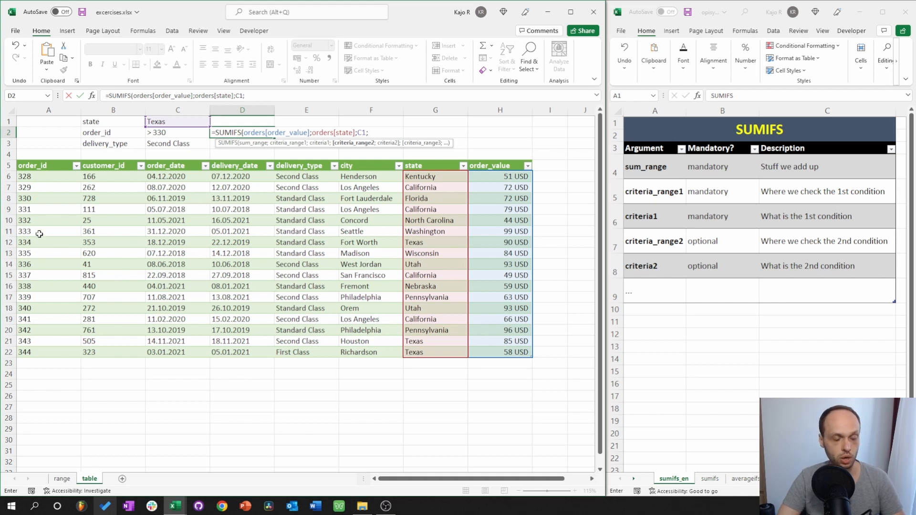
Add the second condition to the SUMIFS formula, matching orders[order_id] against ">"&330.
{"action": "left_click_drag", "start_coordinate": [42, 177], "coordinate": [50, 353]}
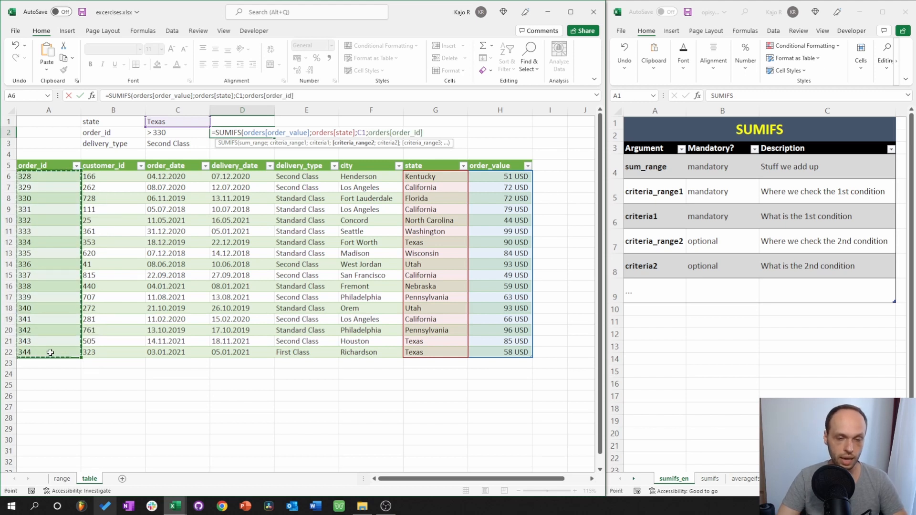
{"action": "type", "text": ";"}
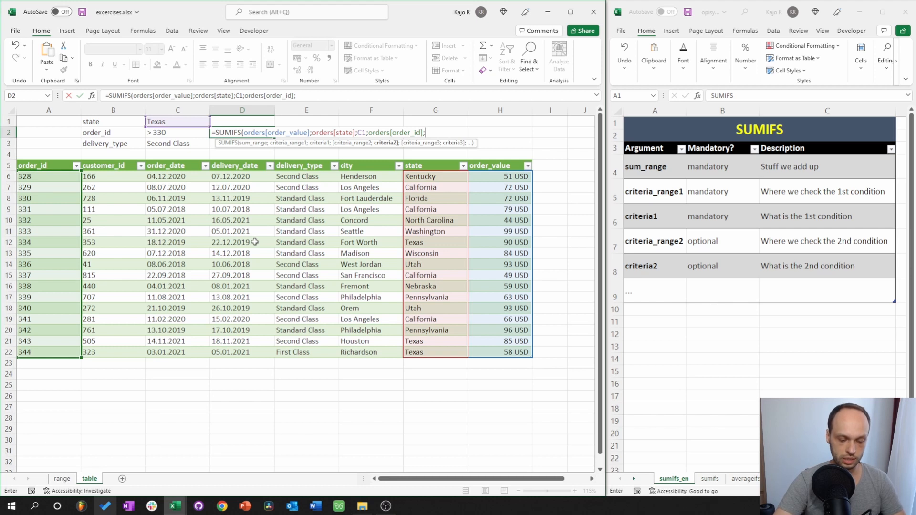
{"action": "type", "text": "\">\""}
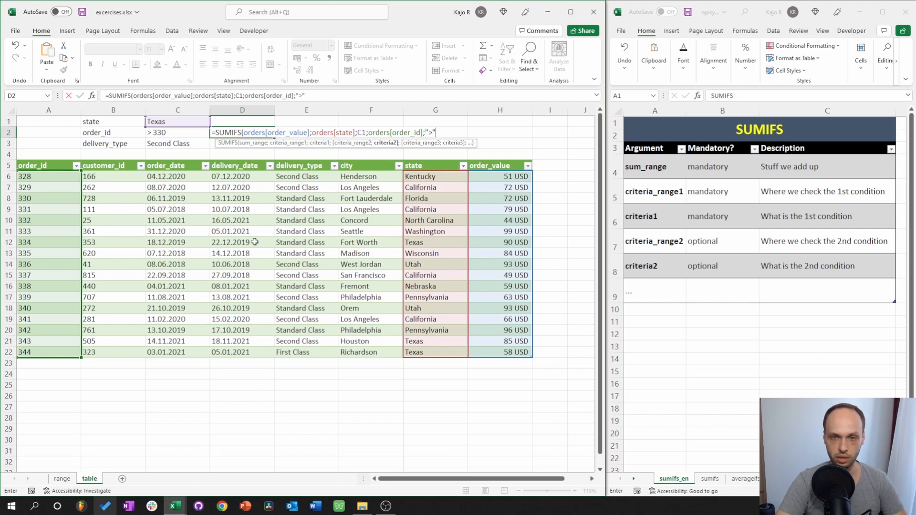
{"action": "type", "text": ">\"&"}
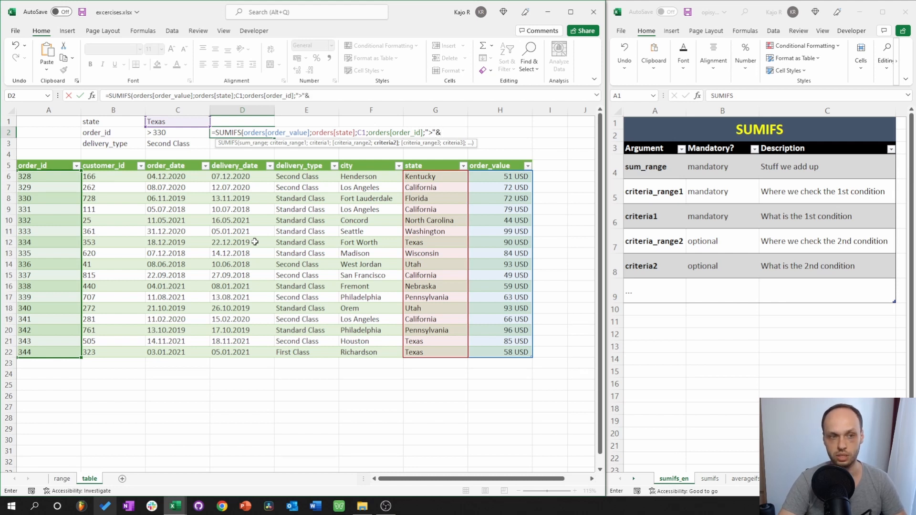
{"action": "type", "text": "3"}
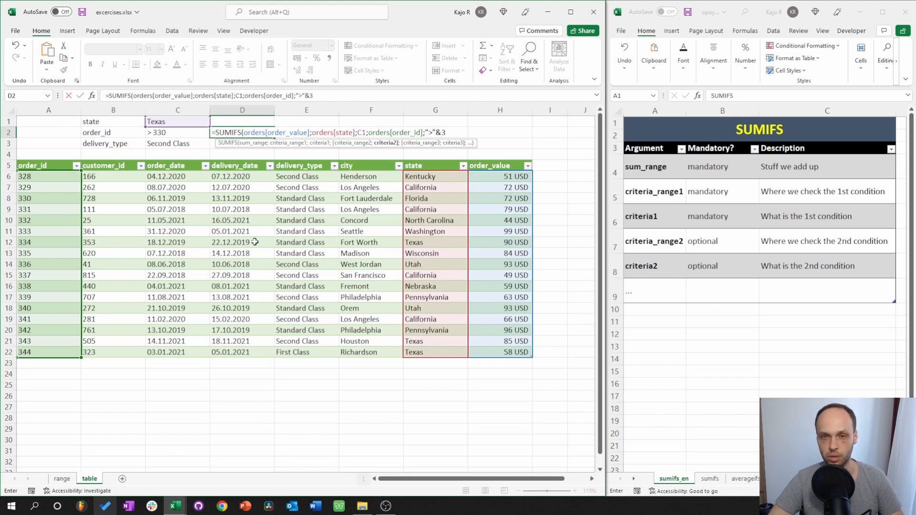
{"action": "type", "text": "30"}
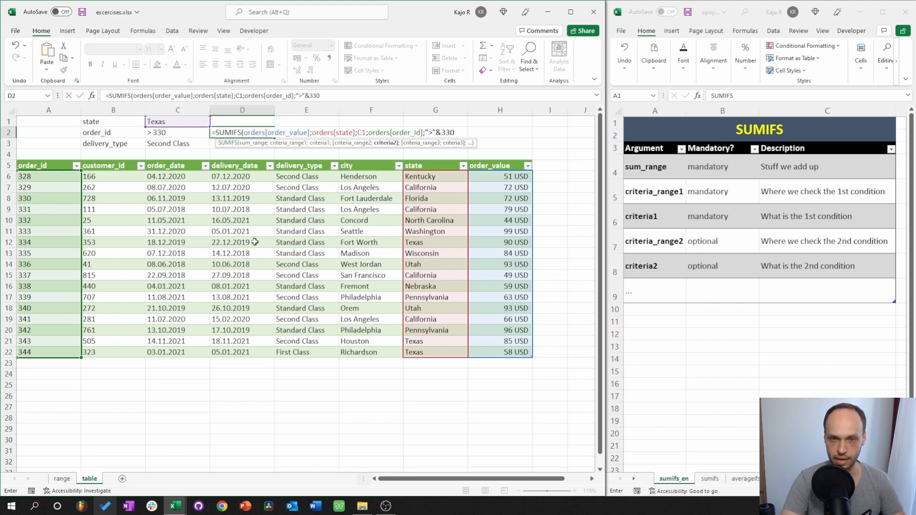
Add the third condition, matching orders[delivery_type] against the delivery type in C3, and complete the SUMIFS formula in D2.
{"action": "type", "text": ";"}
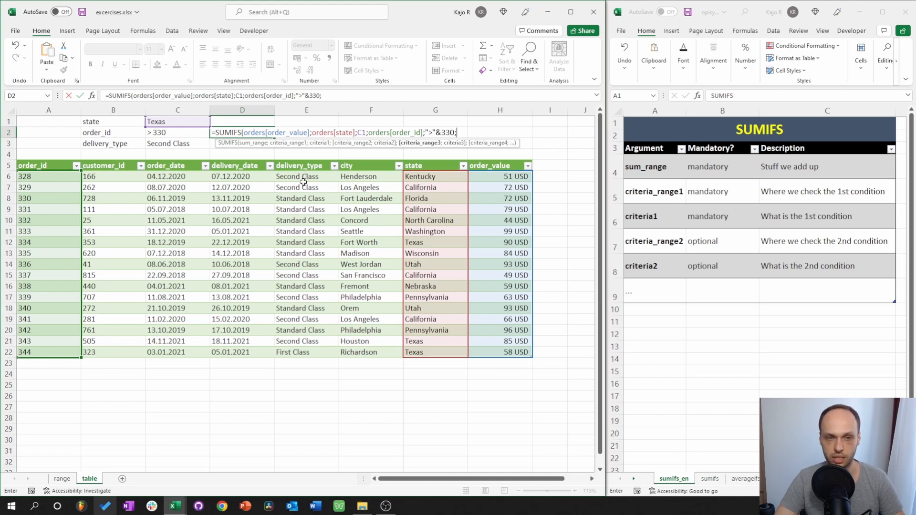
{"action": "left_click_drag", "start_coordinate": [302, 177], "coordinate": [311, 352]}
{"action": "type", "text": ";"}
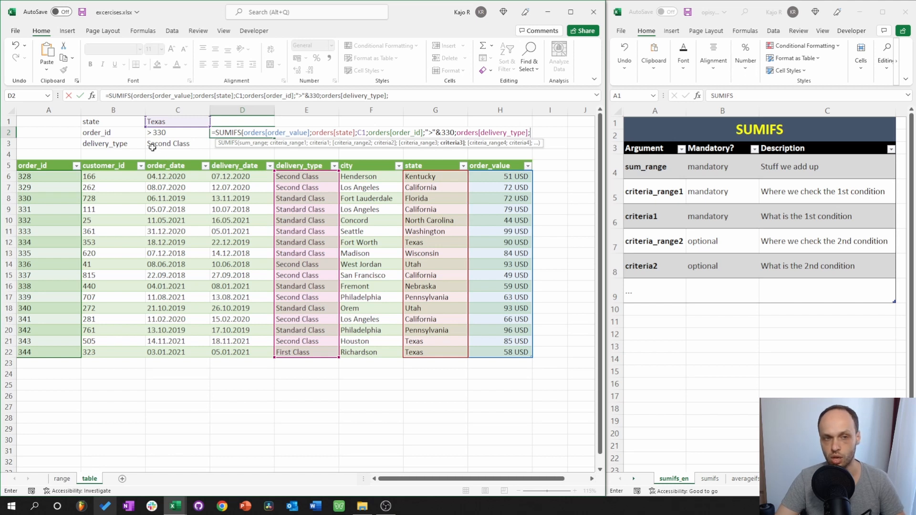
{"action": "left_click", "coordinate": [156, 145]}
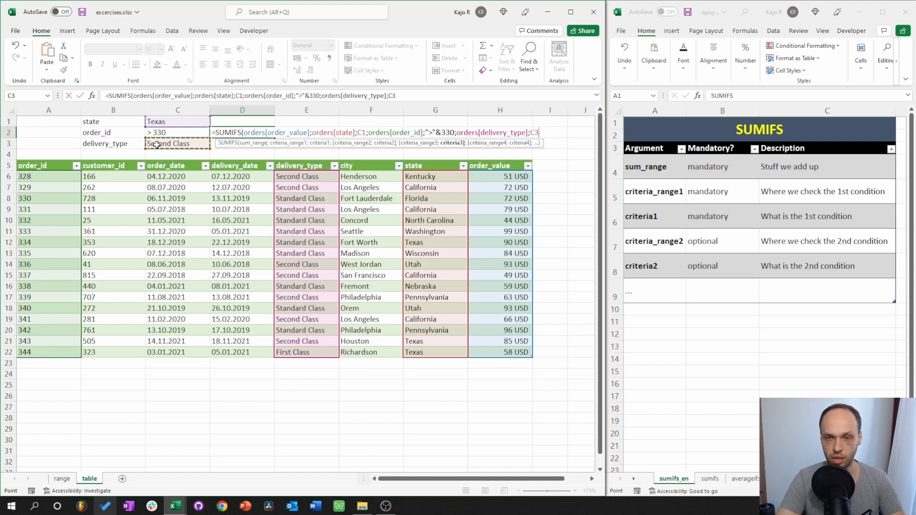
{"action": "type", "text": ")"}
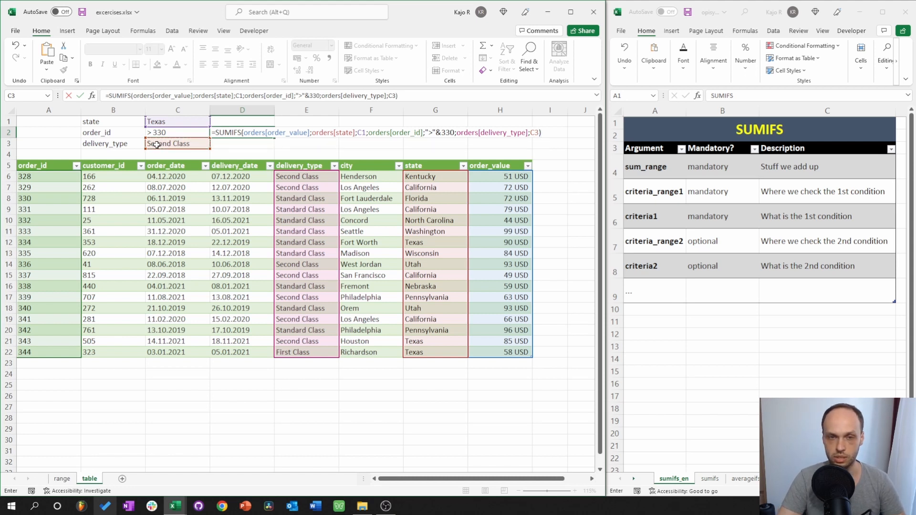
{"action": "key", "text": "Return"}
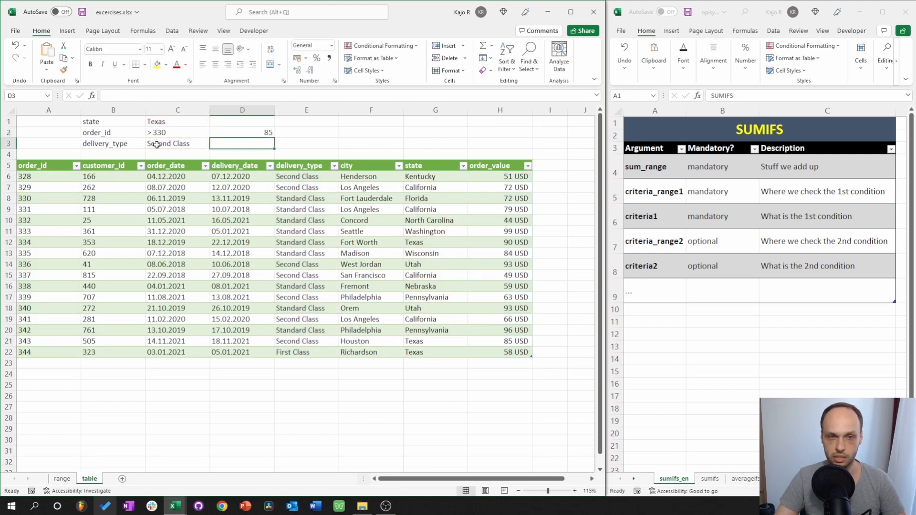
Review the formula result in D2 and select the Texas entries in the state column, G12, G21 and G22, for comparison.
{"action": "left_click", "coordinate": [243, 134]}
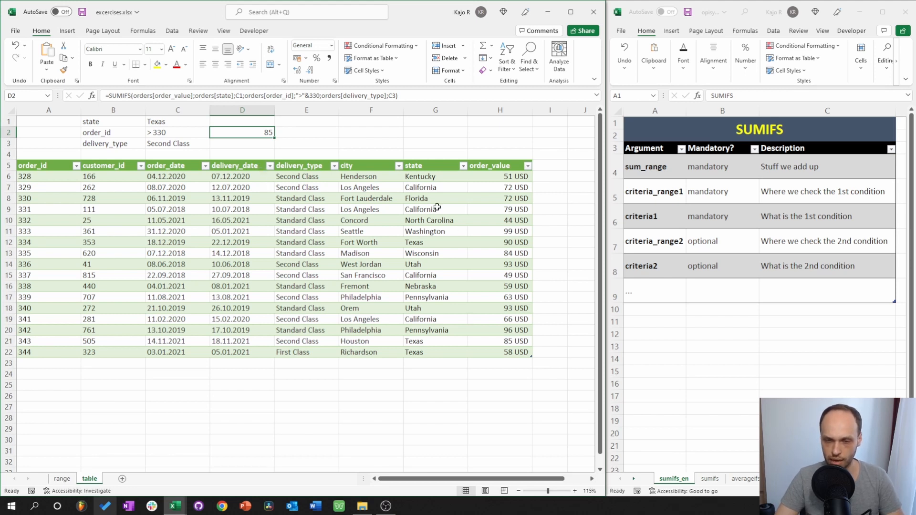
{"action": "left_click", "coordinate": [433, 244]}
{"action": "left_click", "coordinate": [430, 340]}
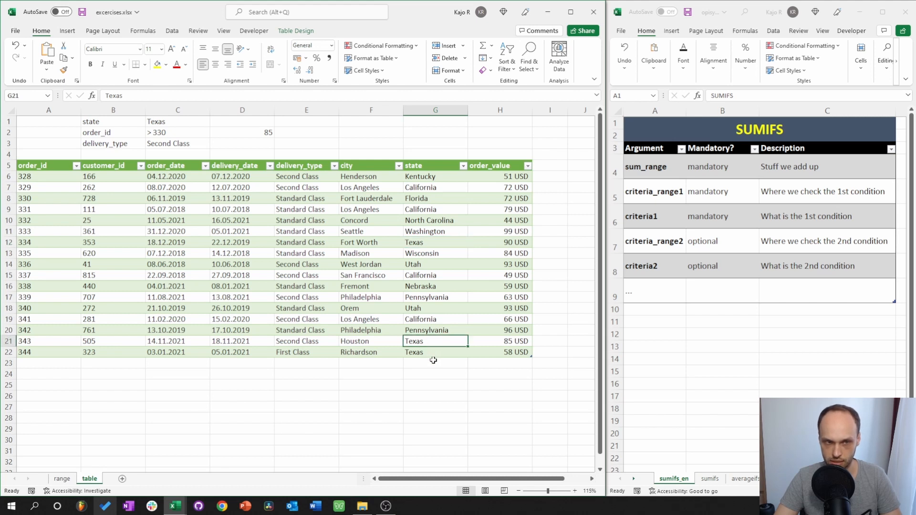
{"action": "left_click", "coordinate": [433, 361]}
{"action": "left_click", "coordinate": [431, 353]}
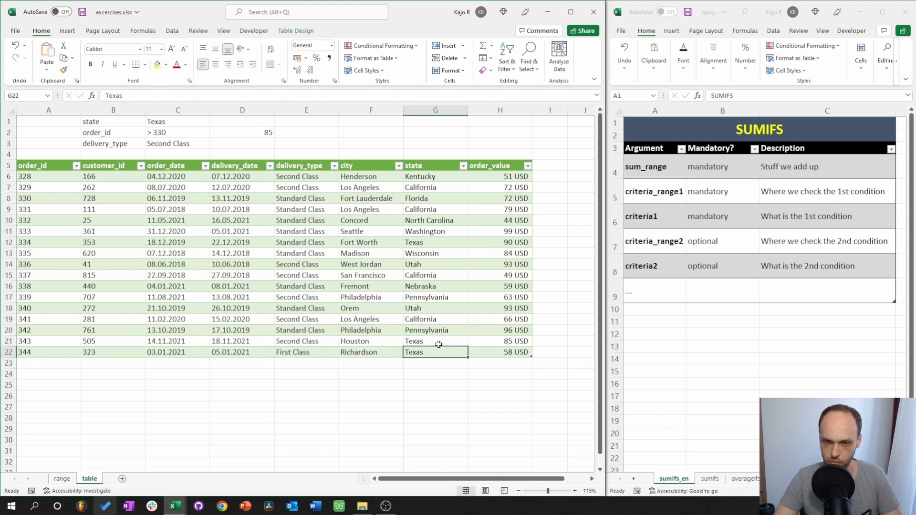
{"action": "left_click", "coordinate": [437, 341], "text": "ctrl"}
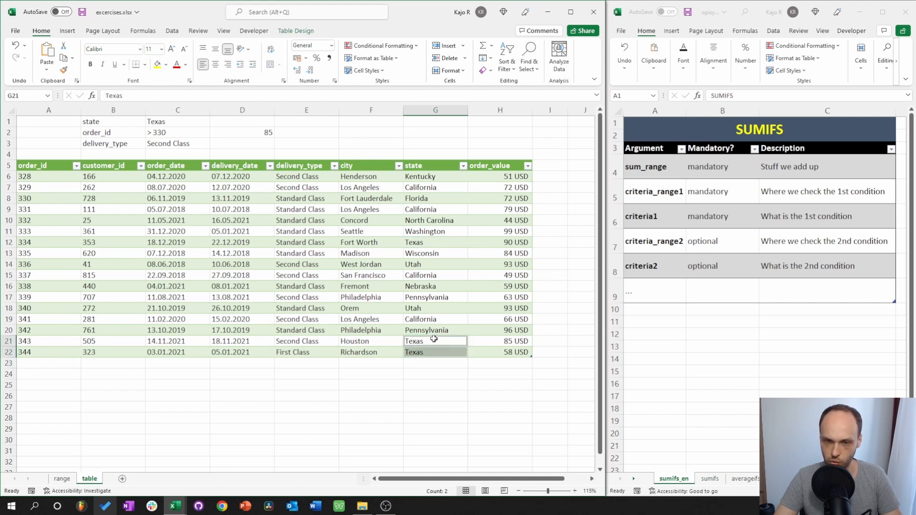
{"action": "left_click", "coordinate": [431, 242], "text": "ctrl"}
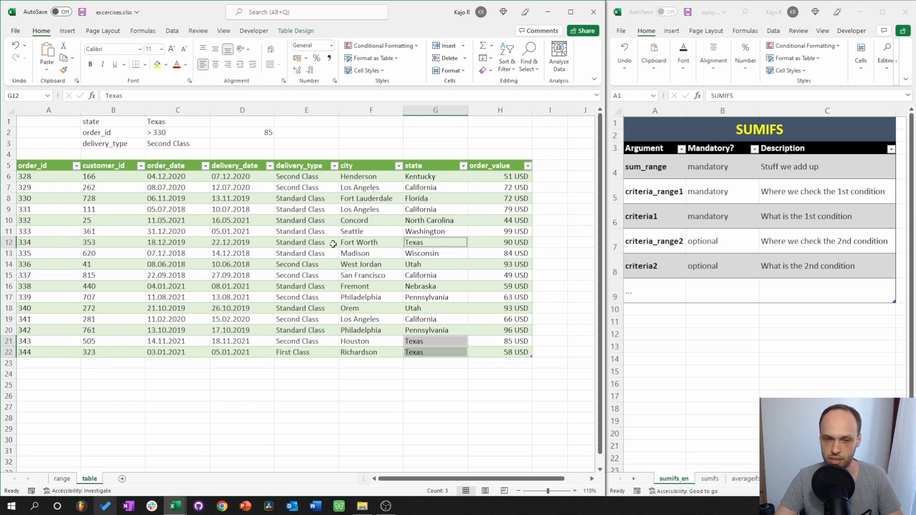
Check the delivery type and order value in row 21 against the conditions, comparing with the order value in row 22.
{"action": "left_click", "coordinate": [313, 344]}
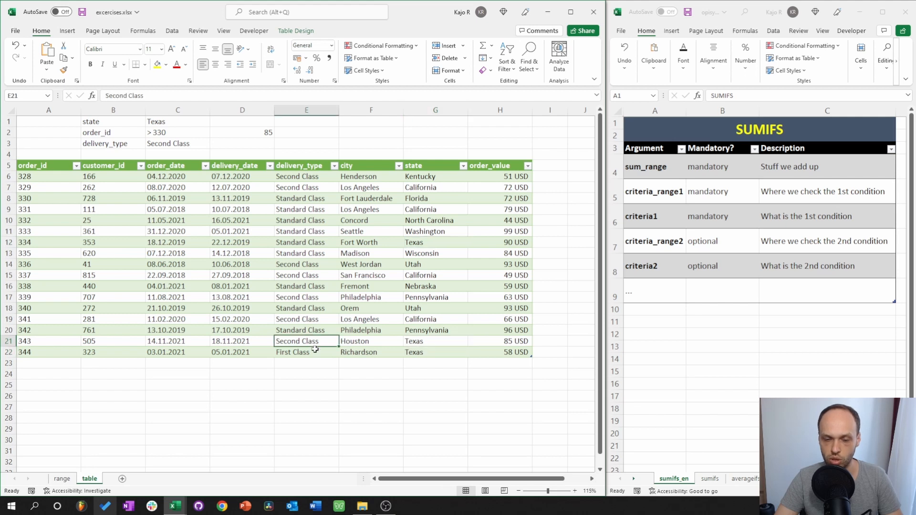
{"action": "left_click", "coordinate": [516, 342]}
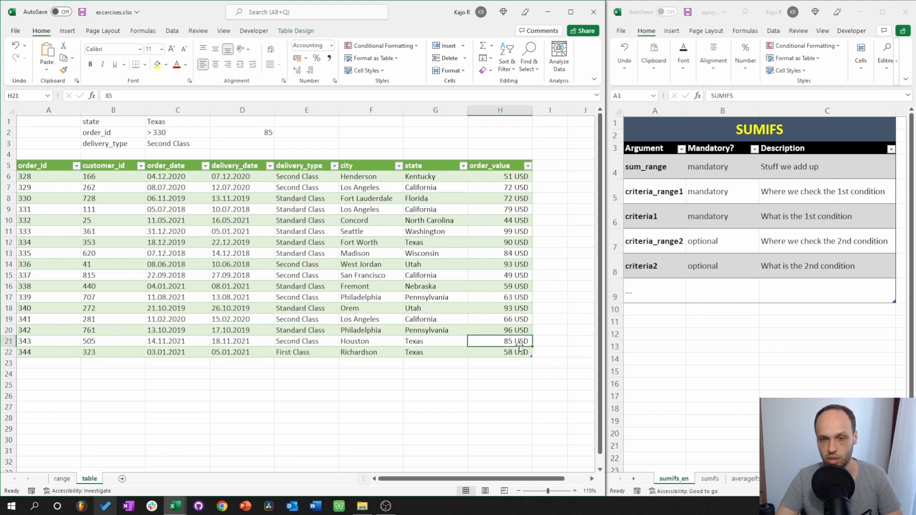
{"action": "left_click", "coordinate": [4, 343]}
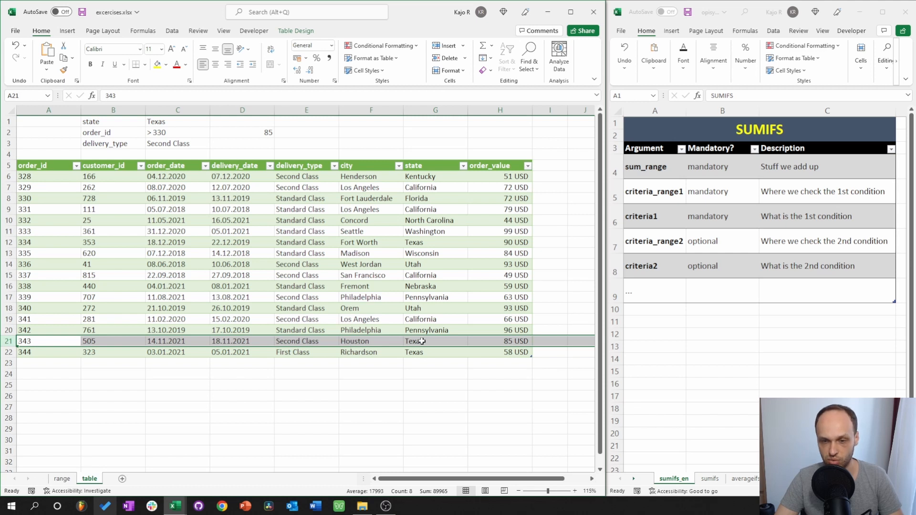
{"action": "left_click", "coordinate": [521, 311]}
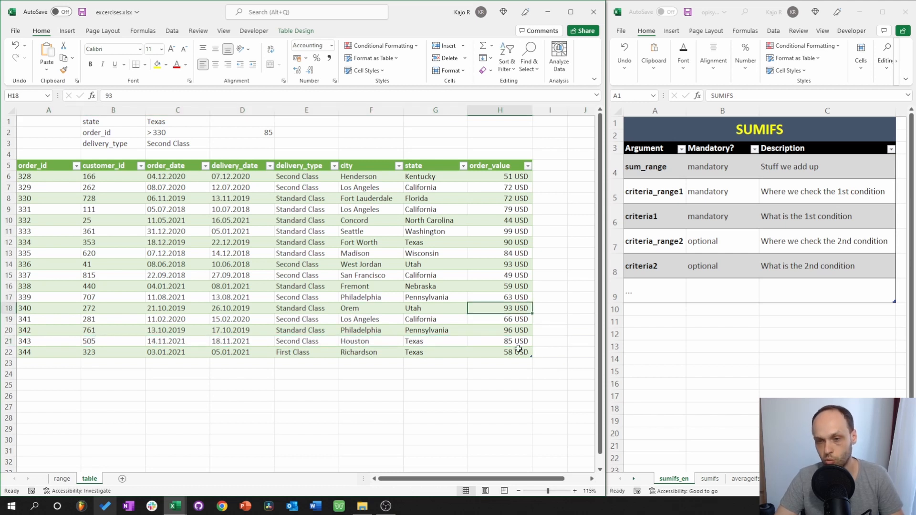
{"action": "left_click", "coordinate": [516, 349]}
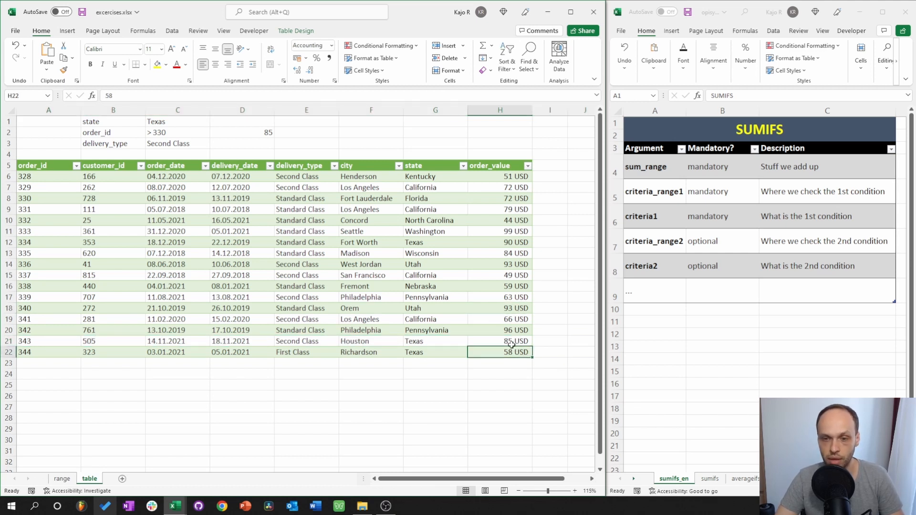
{"action": "left_click", "coordinate": [511, 344]}
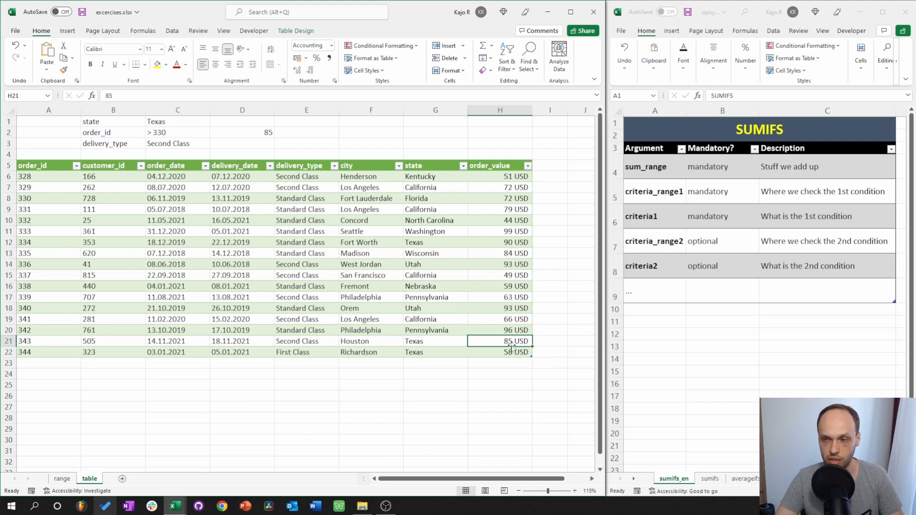